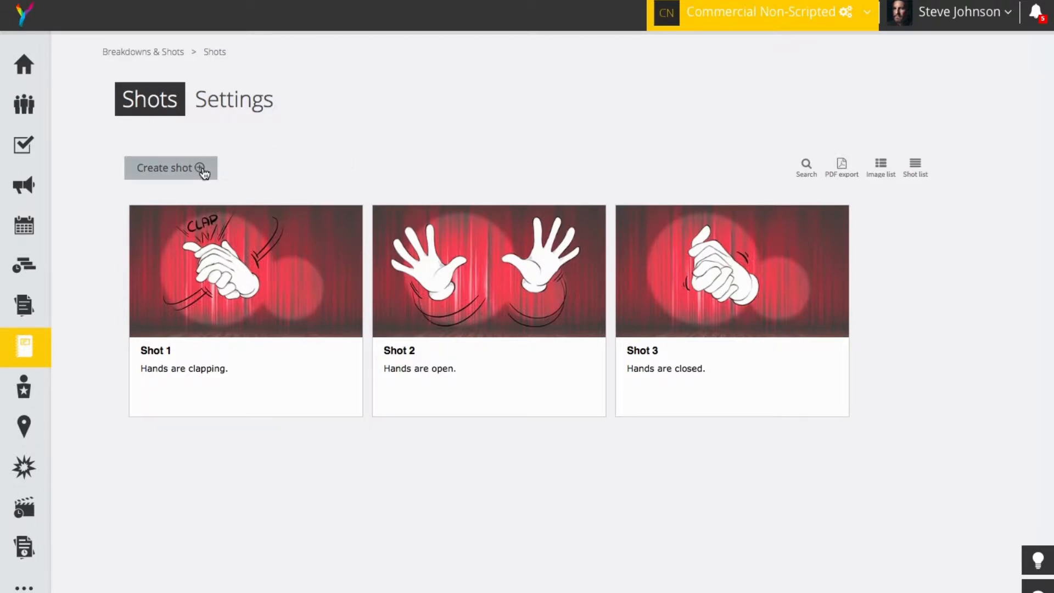
Step: Start a new shot with ID 4, the description "Hands are shuffling cards." and the size Medium Shot
click(202, 170)
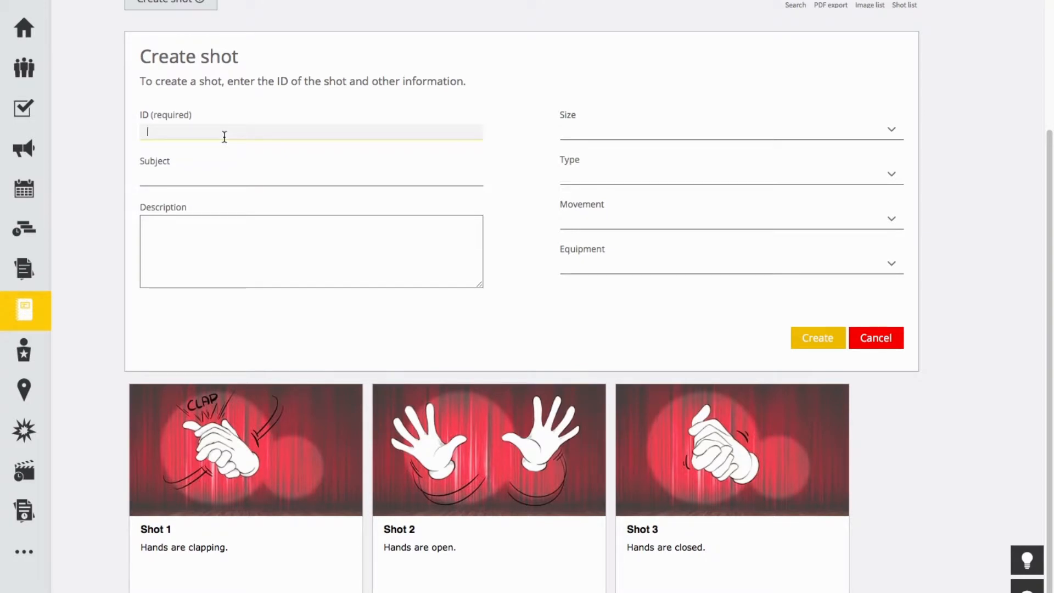
text(4)
click(185, 223)
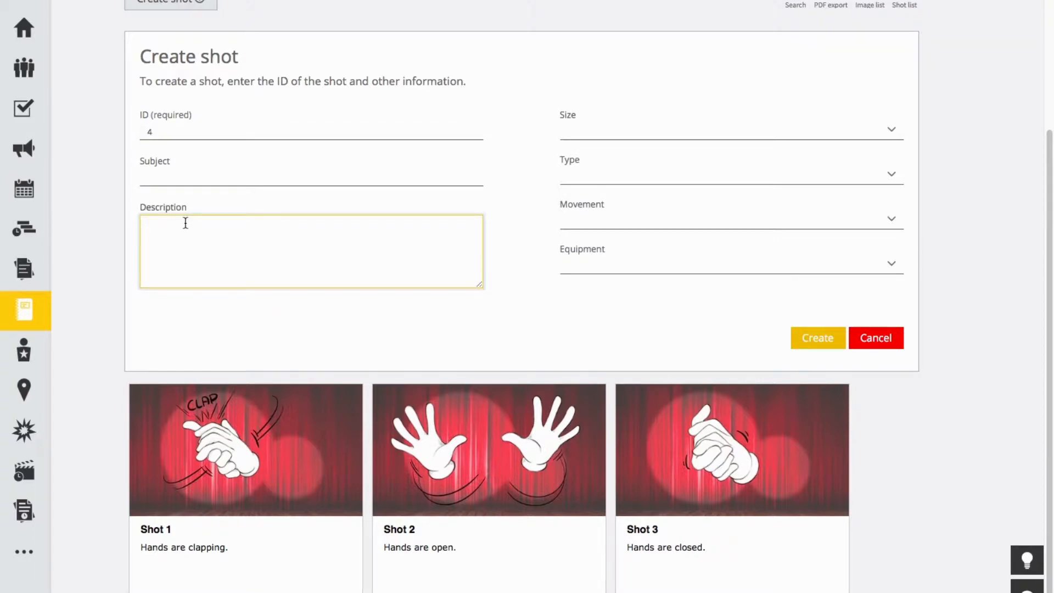
text(Hands are shuffling cards)
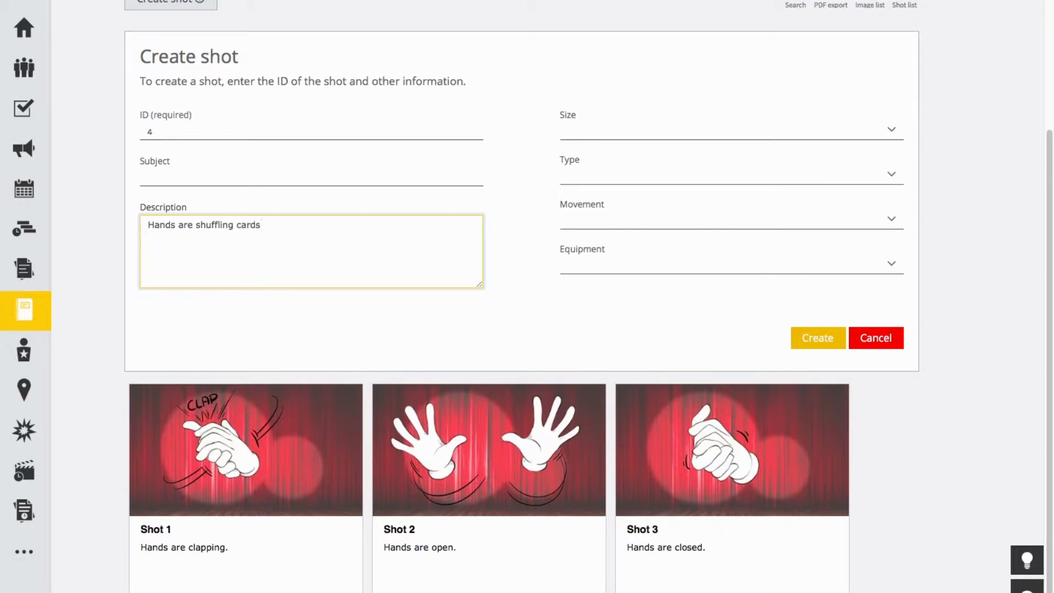
text(.)
click(537, 313)
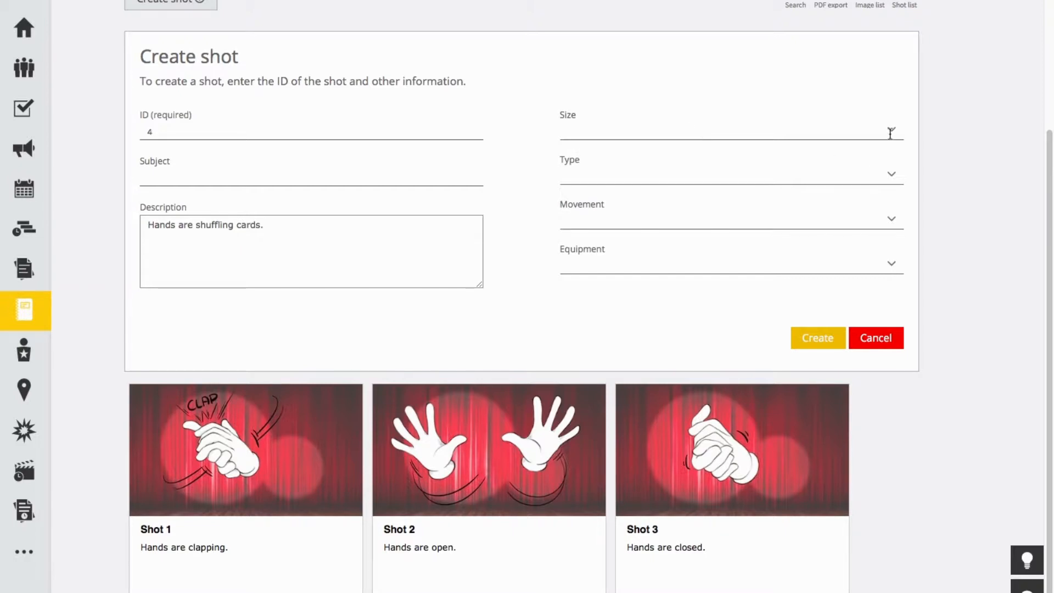
click(891, 133)
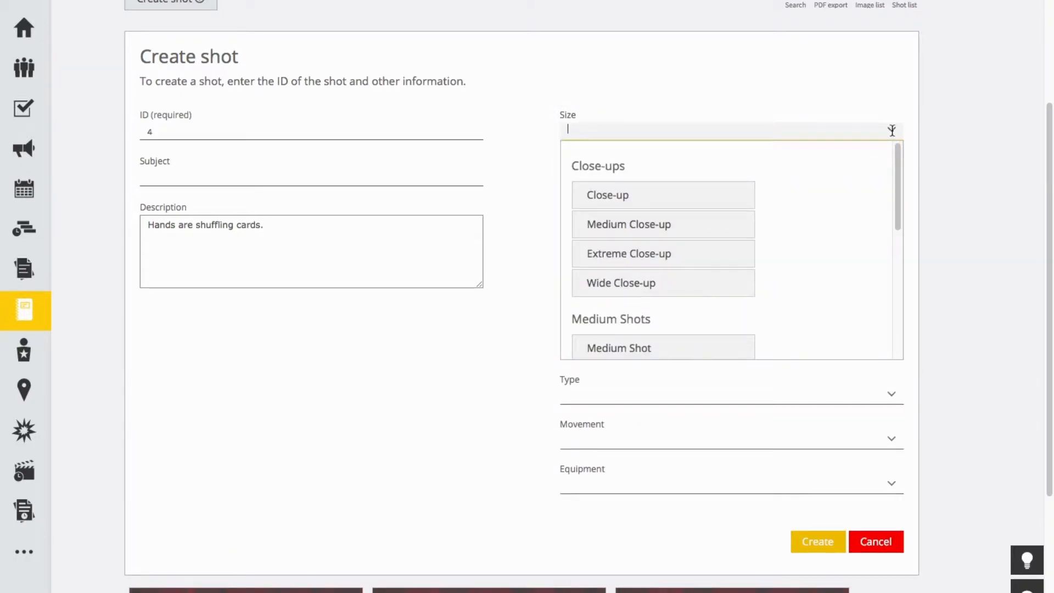
click(626, 348)
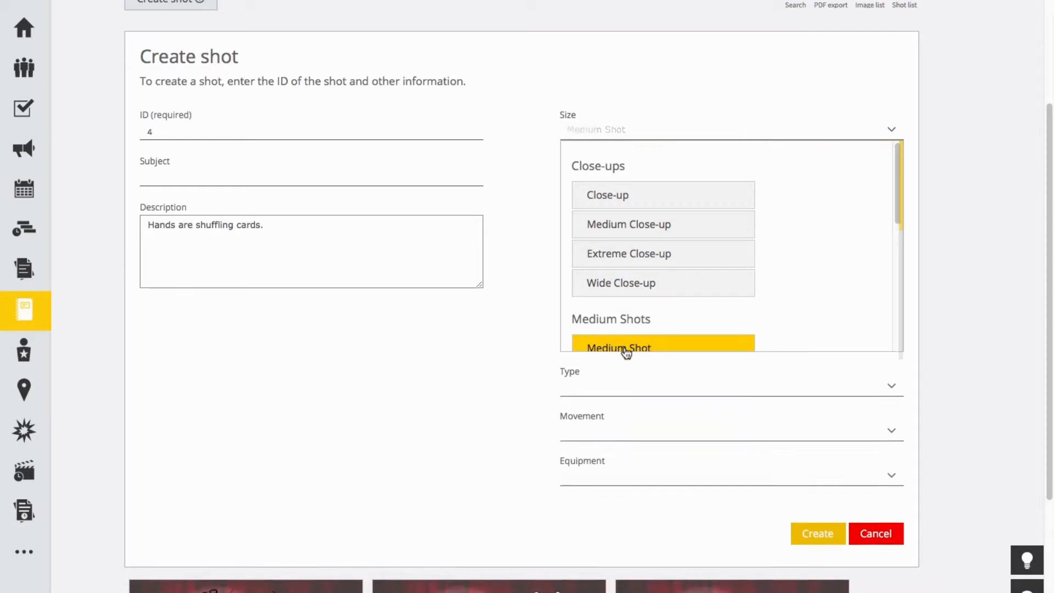
Step: Look through the available shot types, such as camera height and framing, without choosing one
click(892, 174)
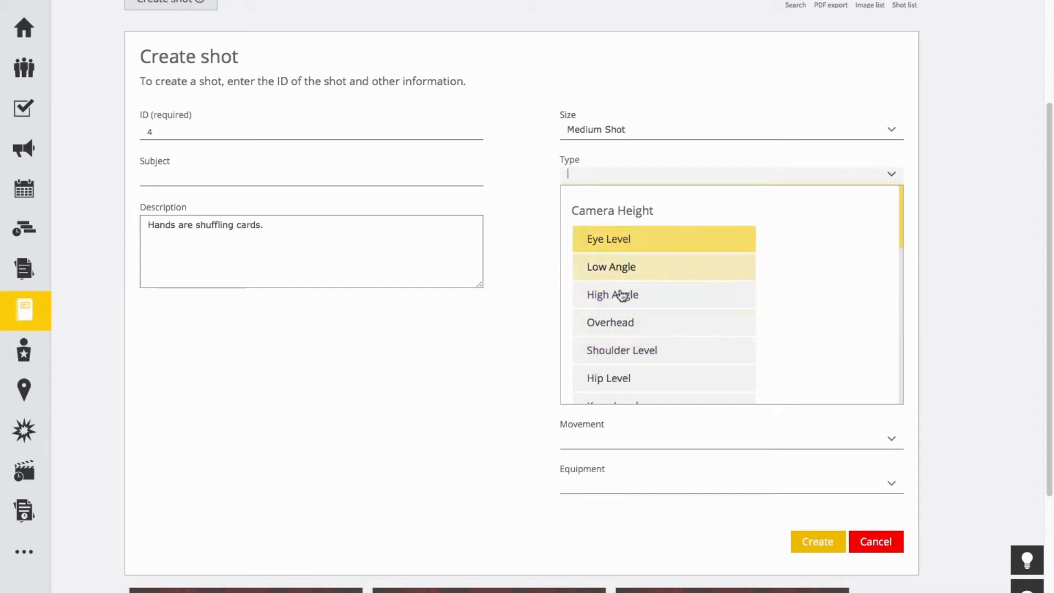
scroll(648, 302, down, 3)
scroll(643, 303, down, 3)
scroll(659, 285, down, 4)
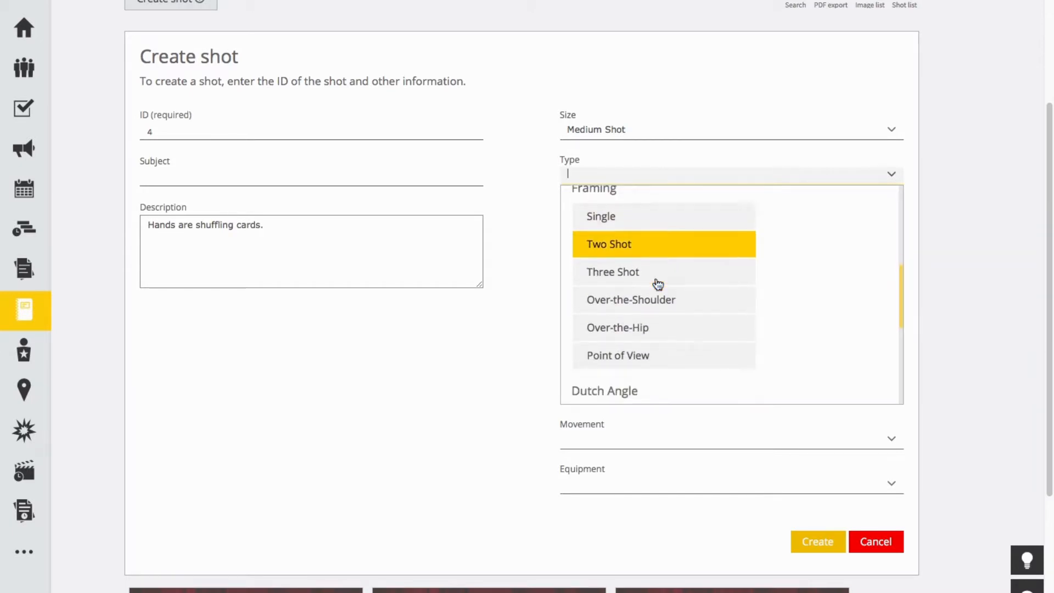
click(545, 263)
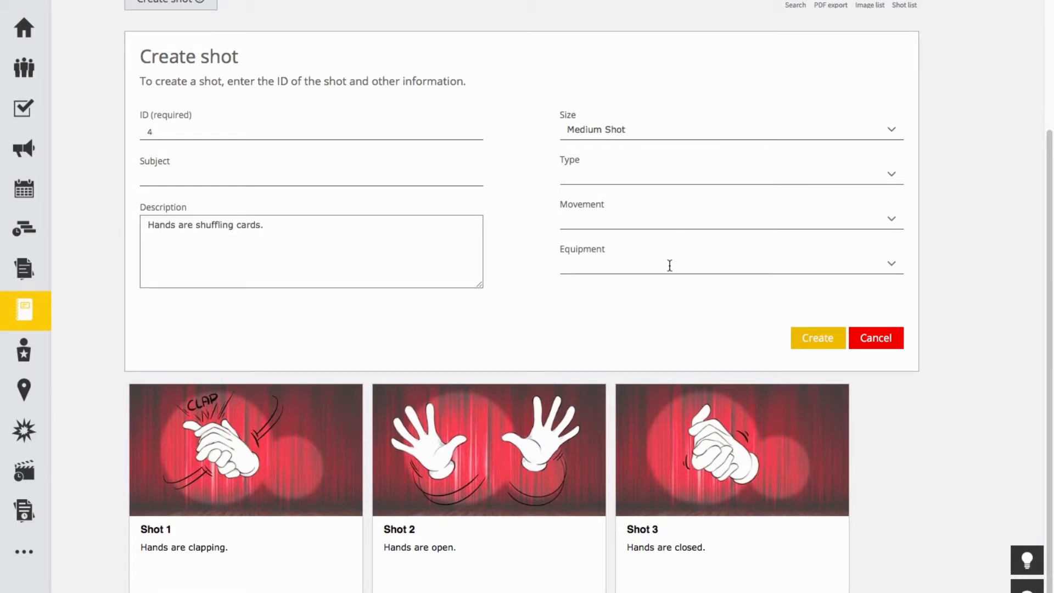
Step: Create the shot and open the detail page of Shot 4
click(823, 342)
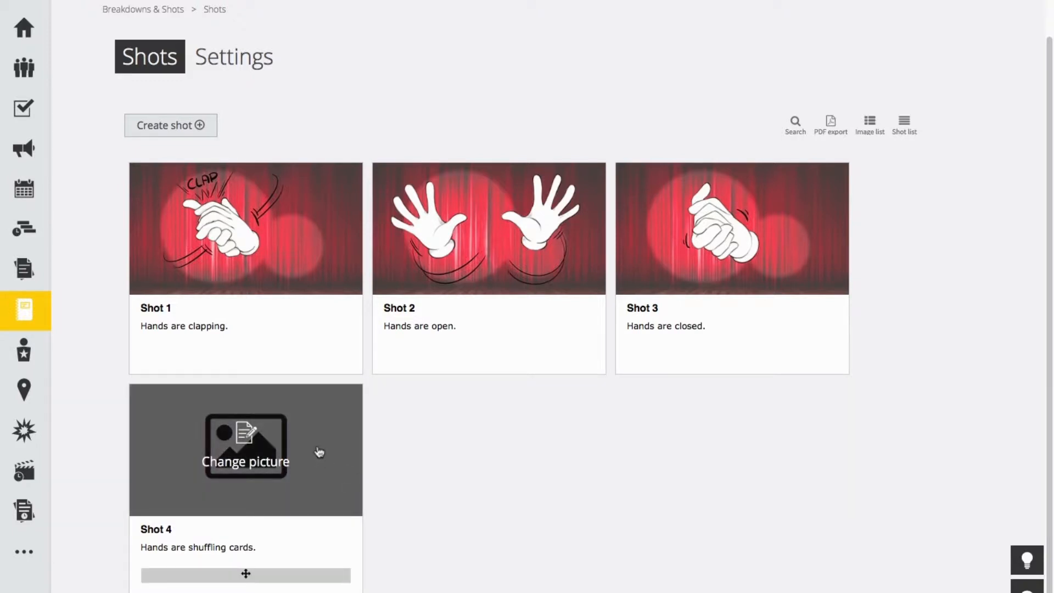
mouse_move(297, 449)
click(270, 532)
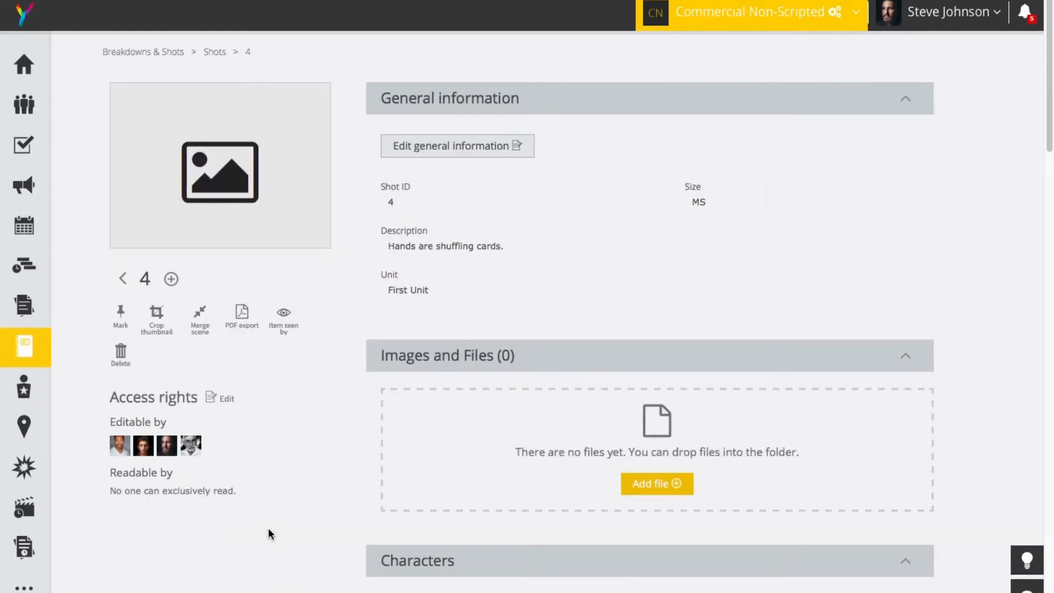
Step: Edit the shot's general information to assign the Theatre set, and finish editing
click(501, 156)
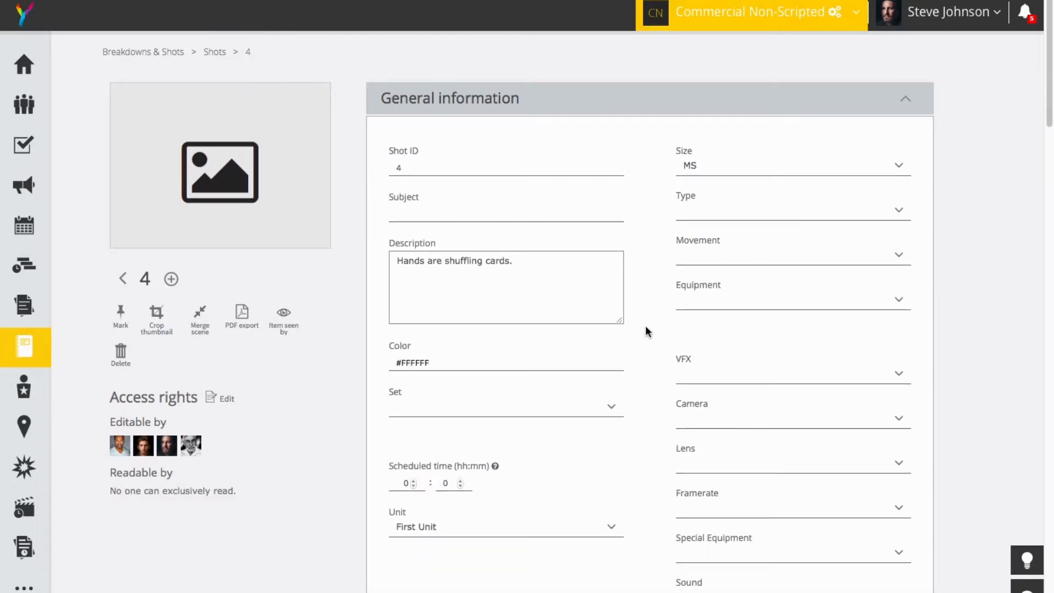
scroll(646, 439, down, 1)
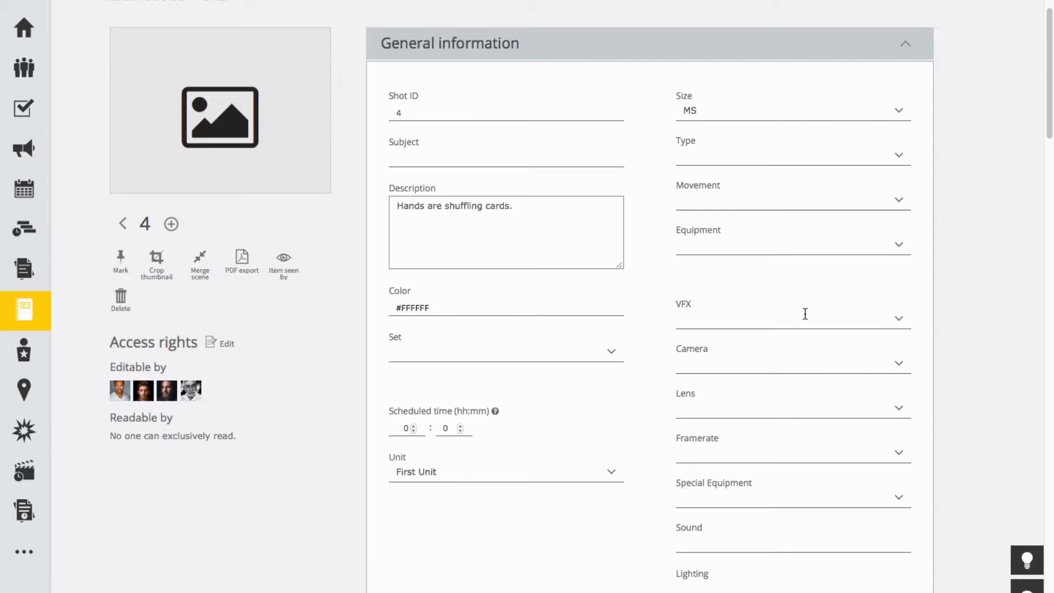
scroll(810, 329, up, 1)
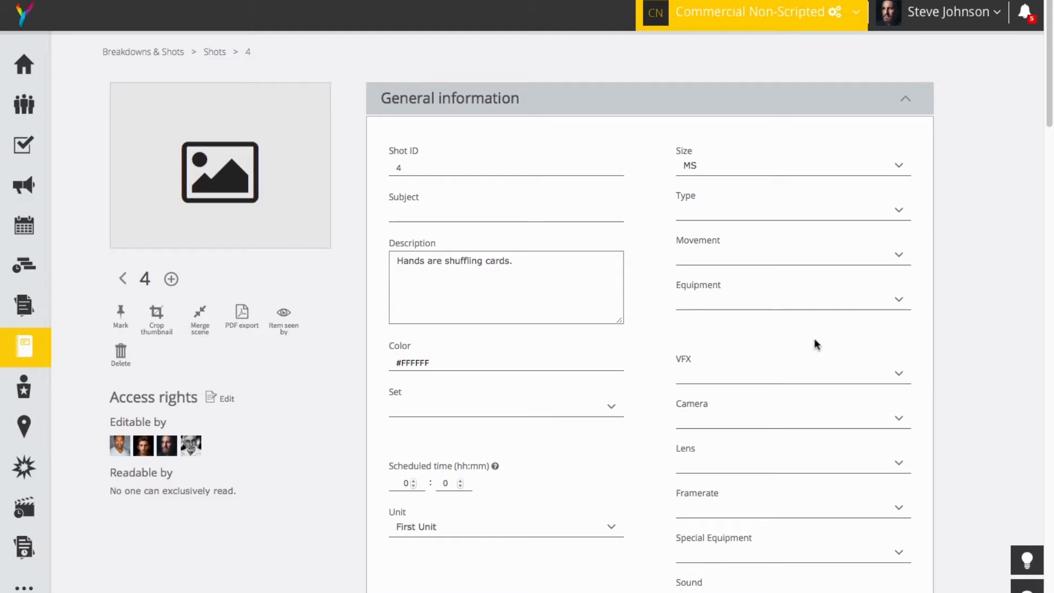
click(612, 406)
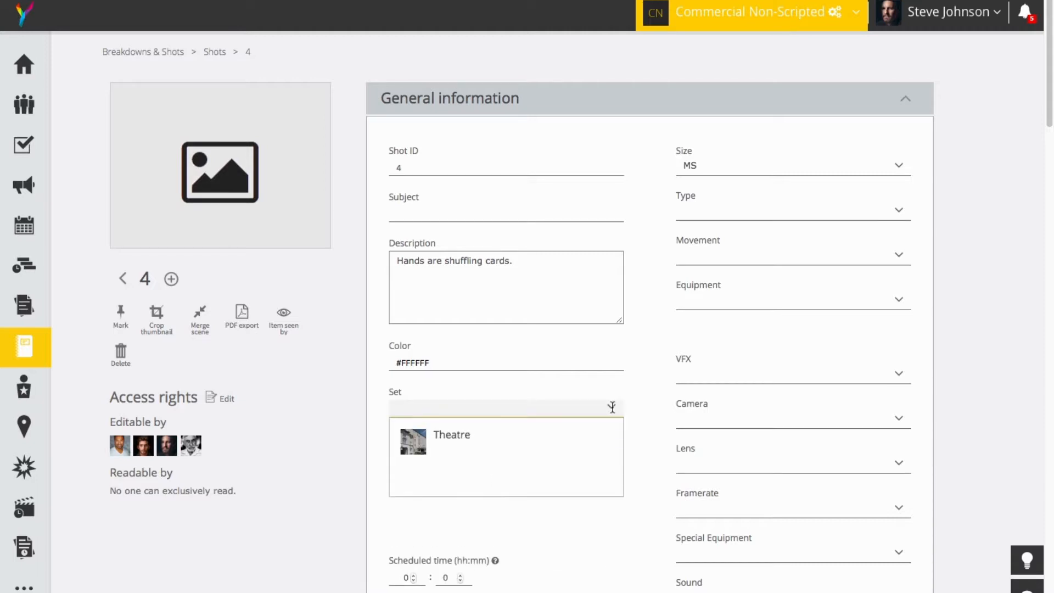
click(460, 442)
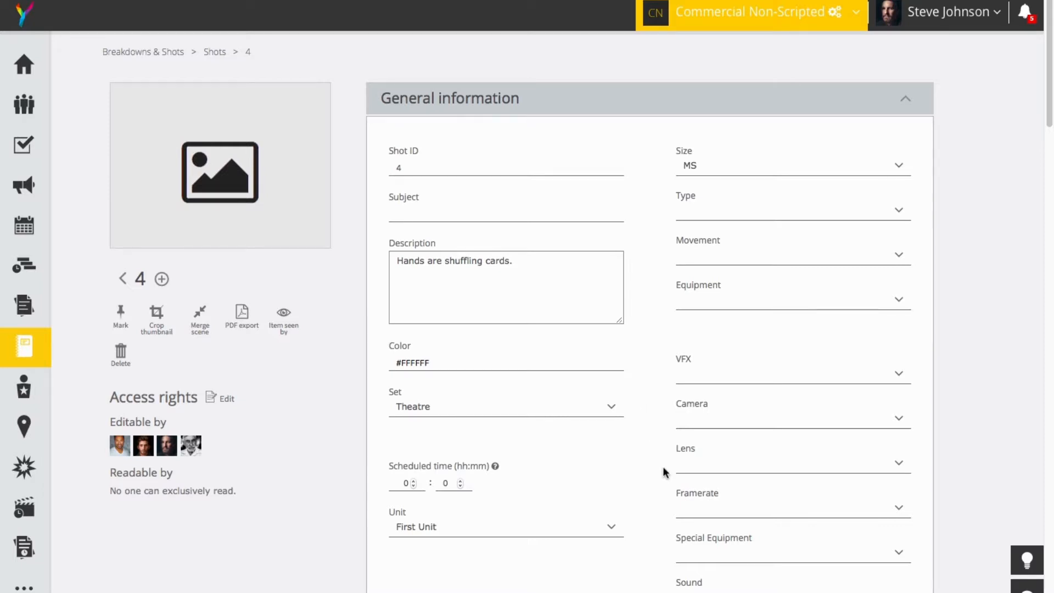
scroll(663, 472, down, 9)
scroll(663, 481, down, 1)
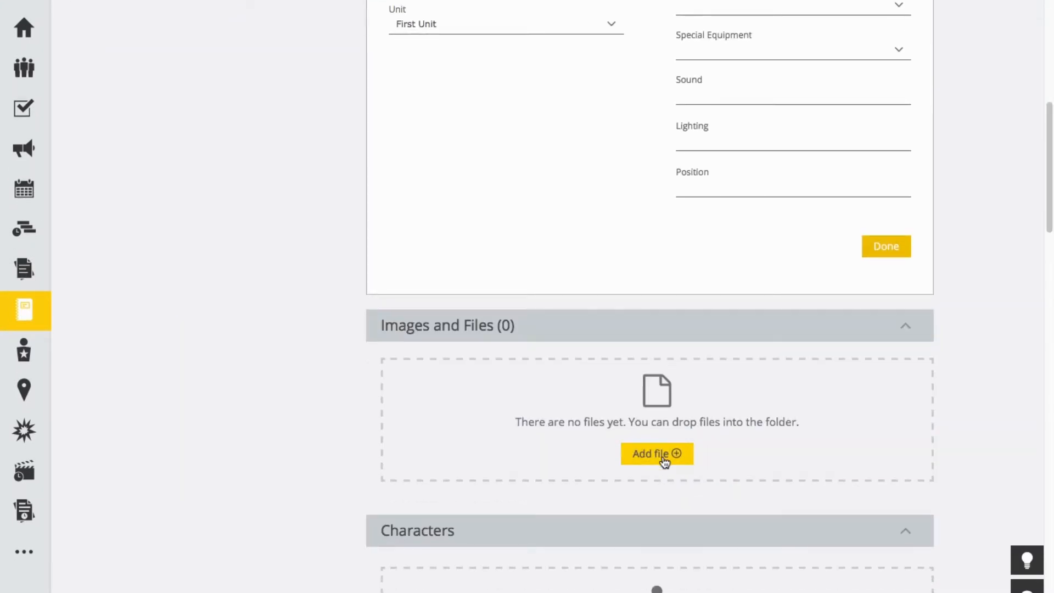
click(874, 251)
Step: Upload the desktop image Leichtes-Spiel_SB-WIP_004.jpg to the shot's images and files
scroll(665, 268, down, 3)
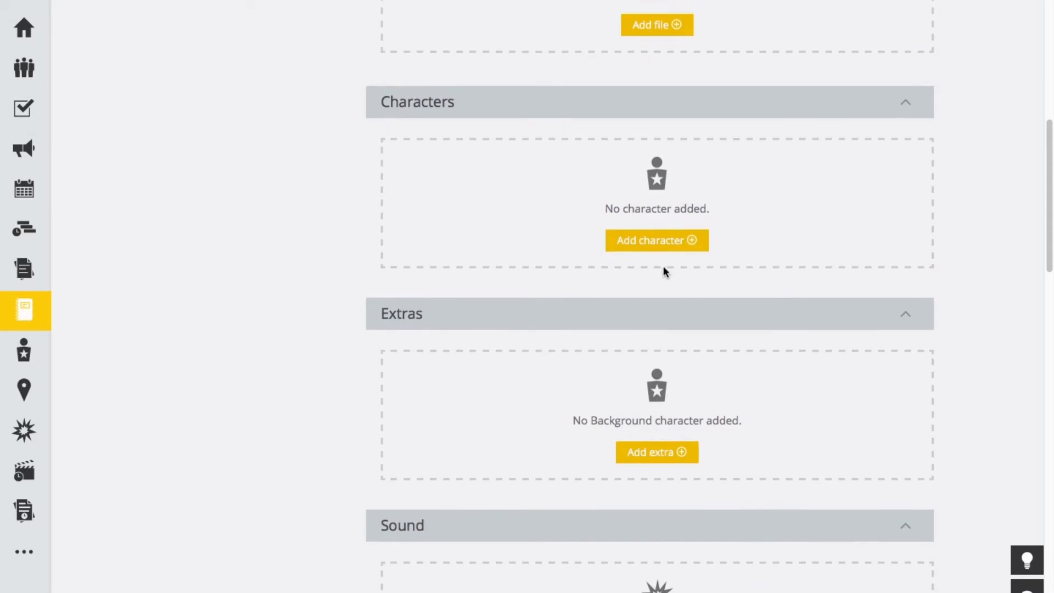
scroll(666, 270, up, 9)
click(664, 508)
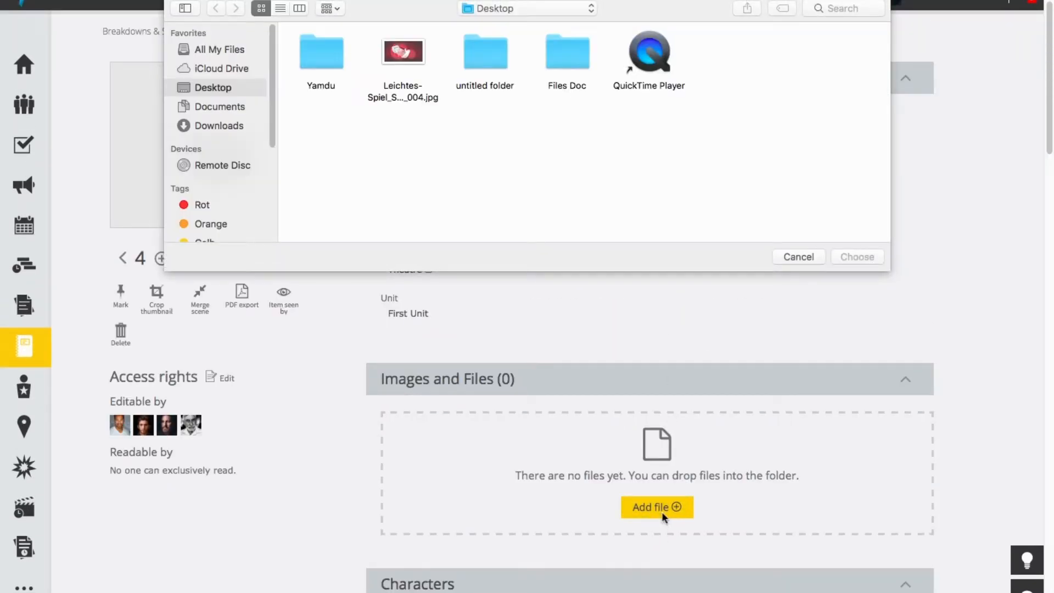
click(406, 55)
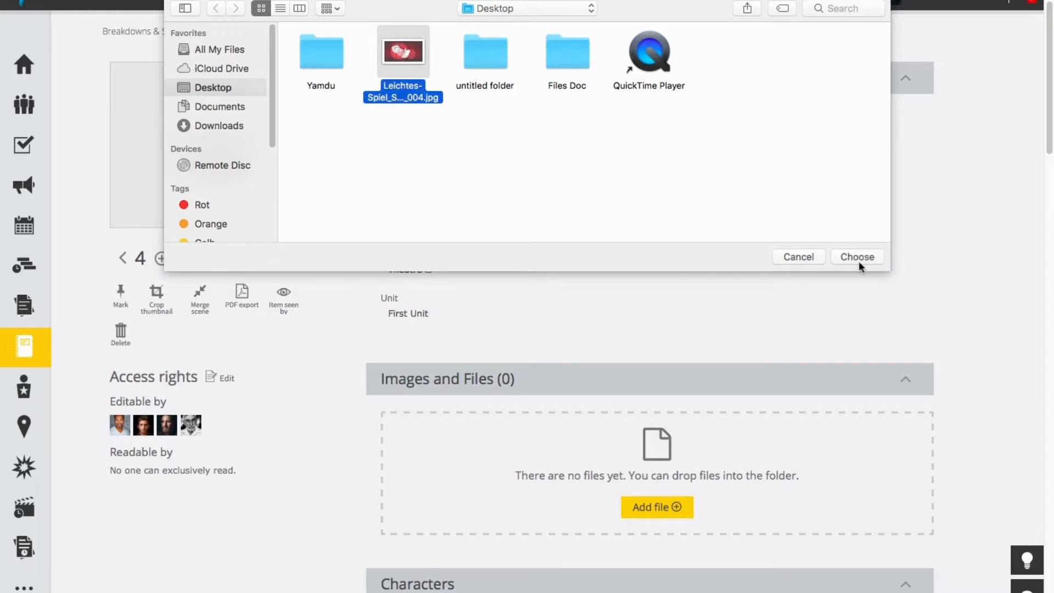
click(856, 258)
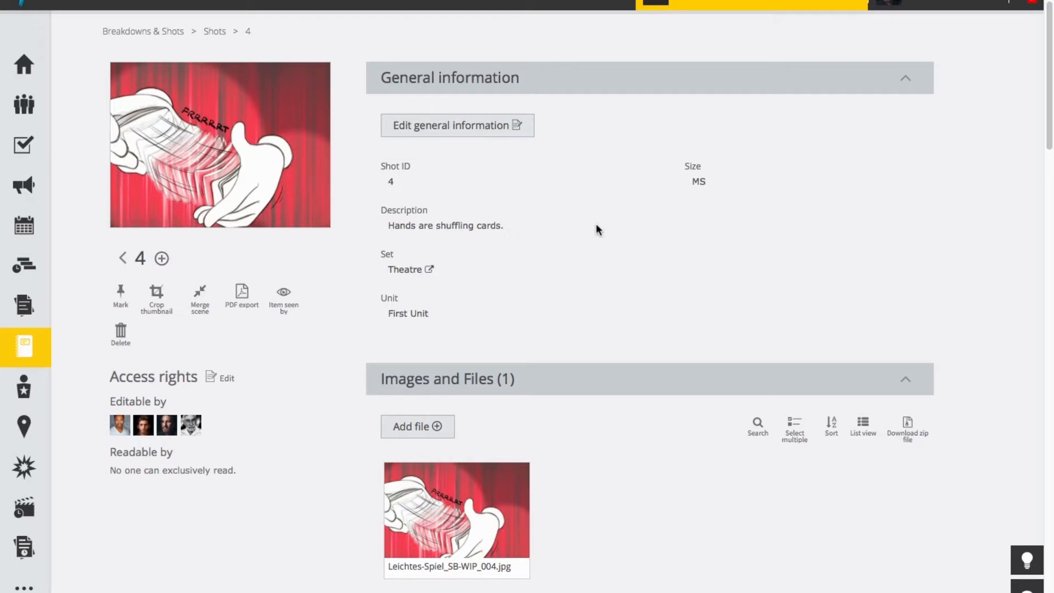
Step: Add the existing character Magician to the shot
scroll(641, 263, down, 1)
scroll(640, 259, down, 7)
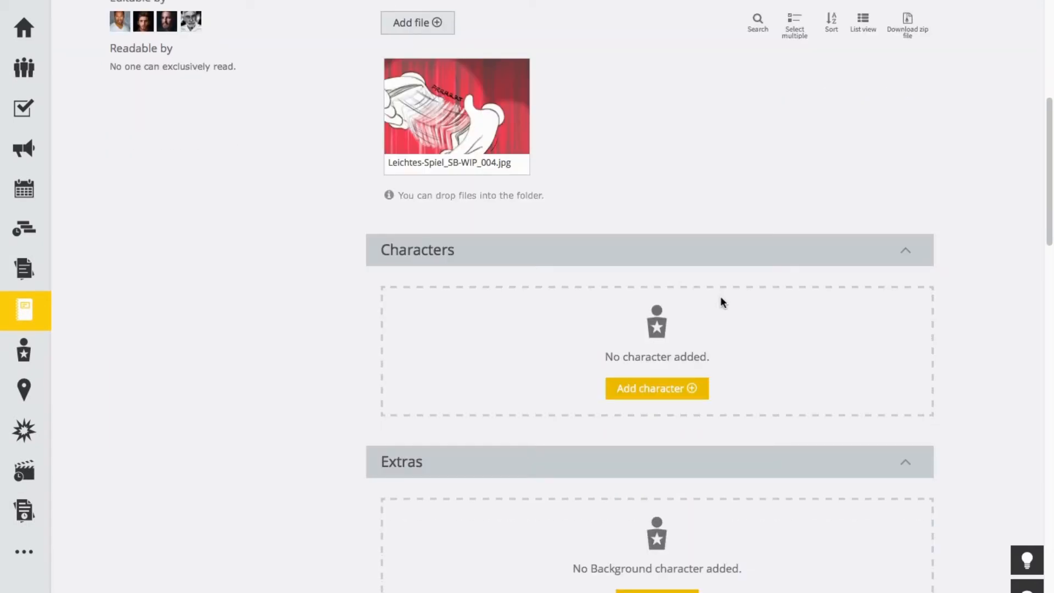
click(681, 398)
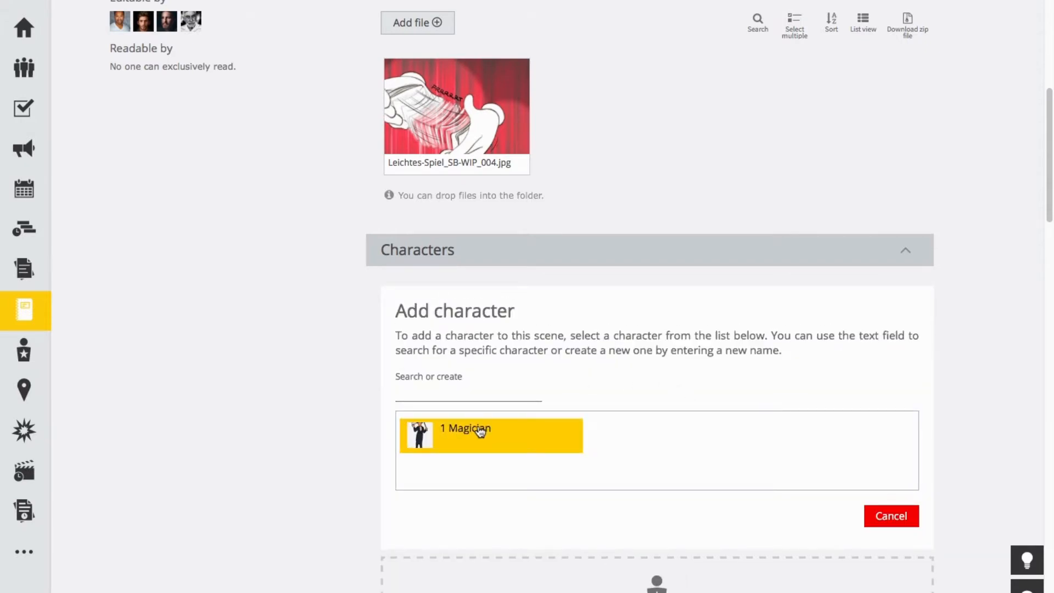
click(481, 432)
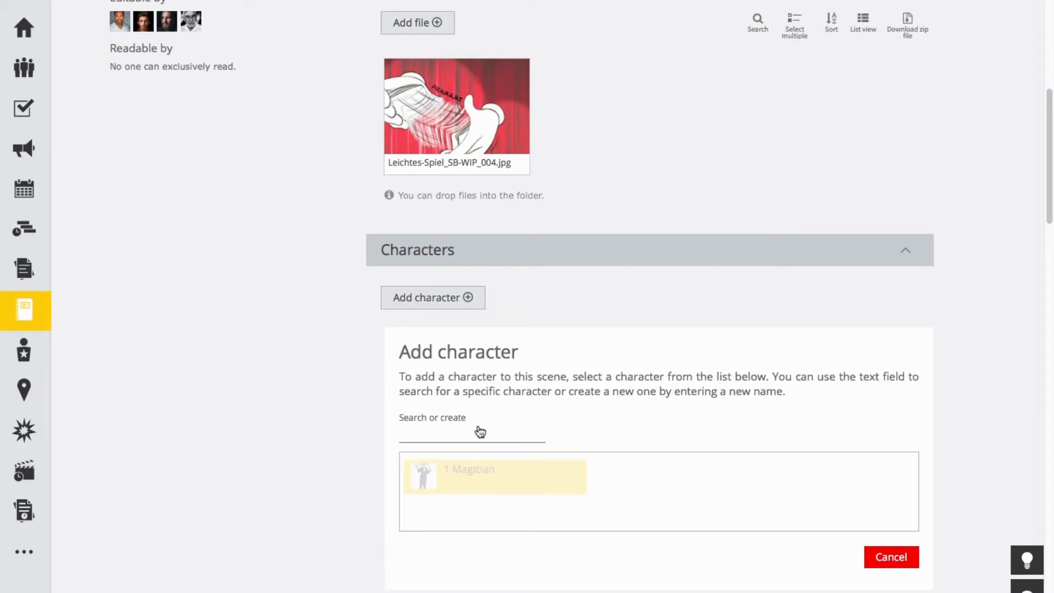
scroll(706, 421, down, 2)
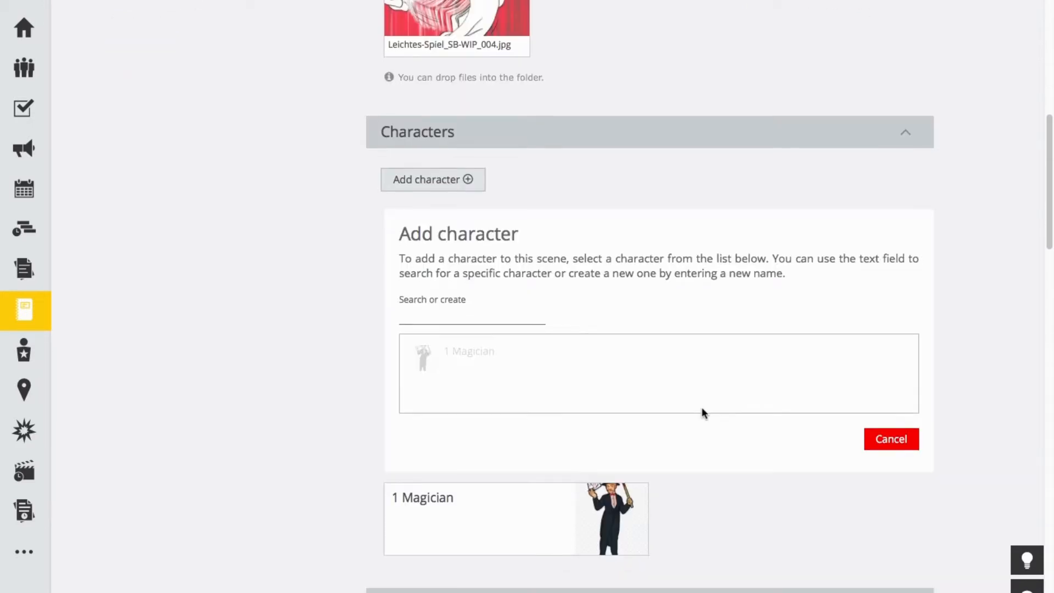
Step: Open the Magician character's page to view its actor suggestions, and return to the shots overview
mouse_move(641, 518)
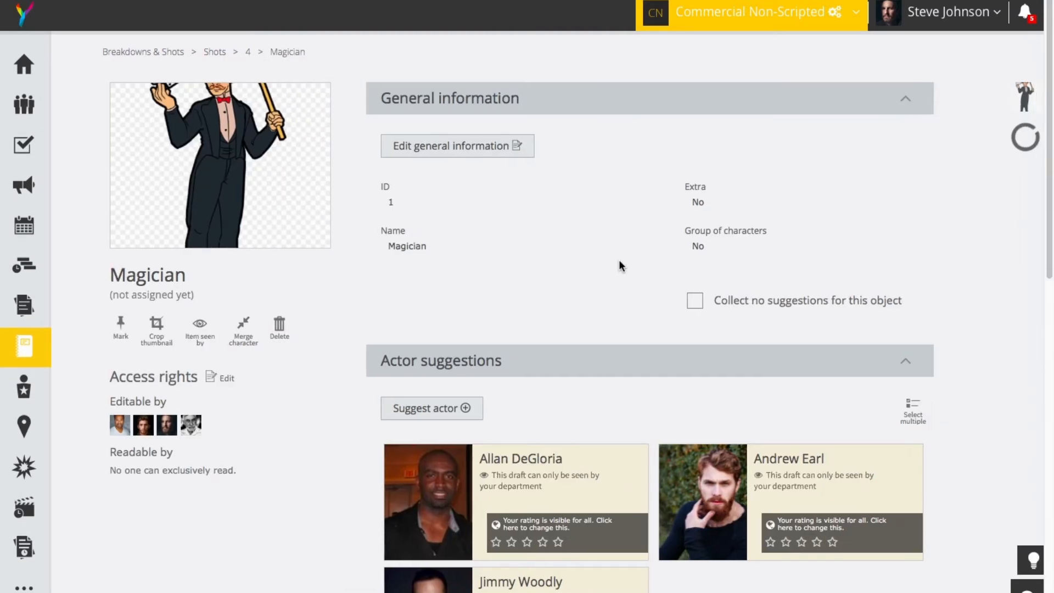
scroll(615, 316, down, 2)
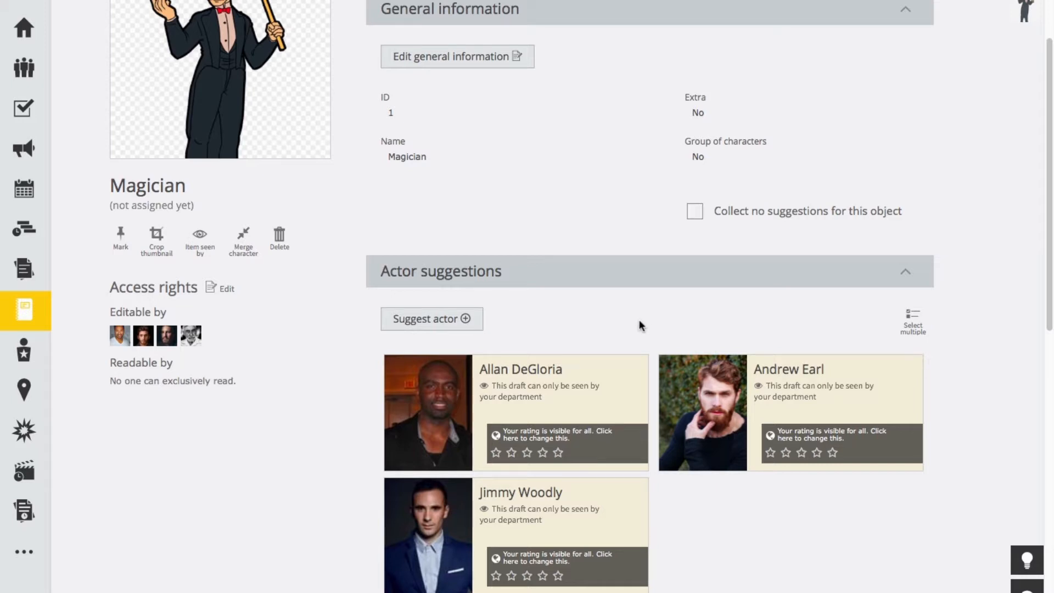
mouse_move(41, 321)
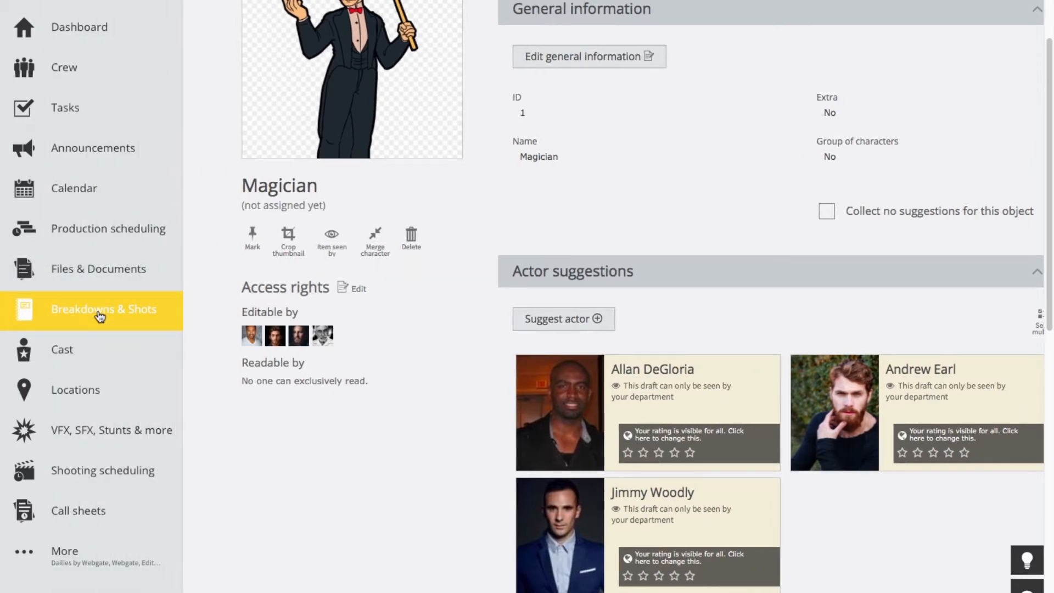
click(97, 308)
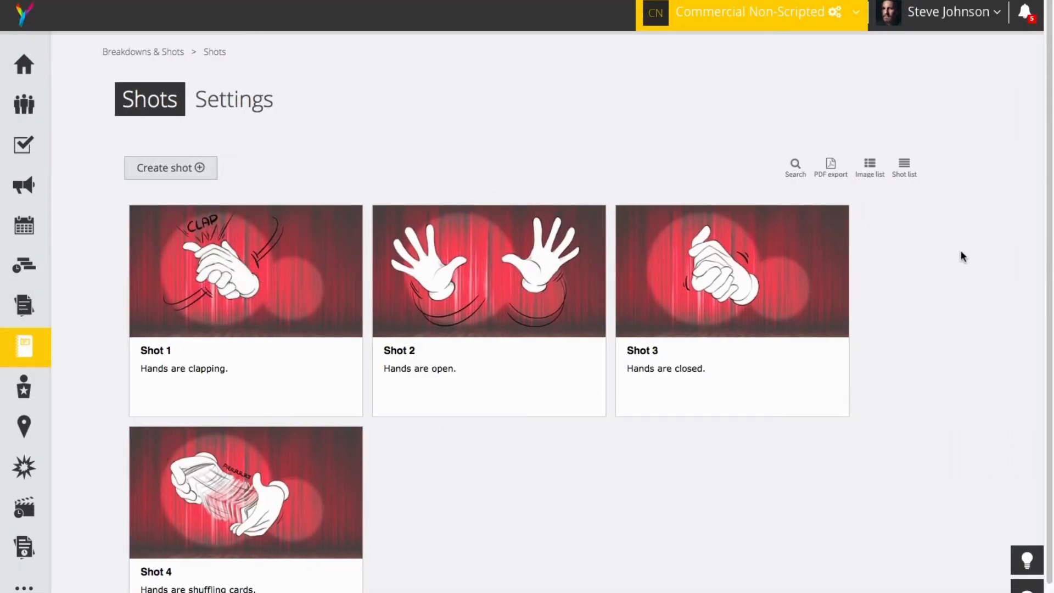
Step: View the shots as a shot list and as an image list, and return to the storyboard view
scroll(960, 258, down, 1)
click(905, 126)
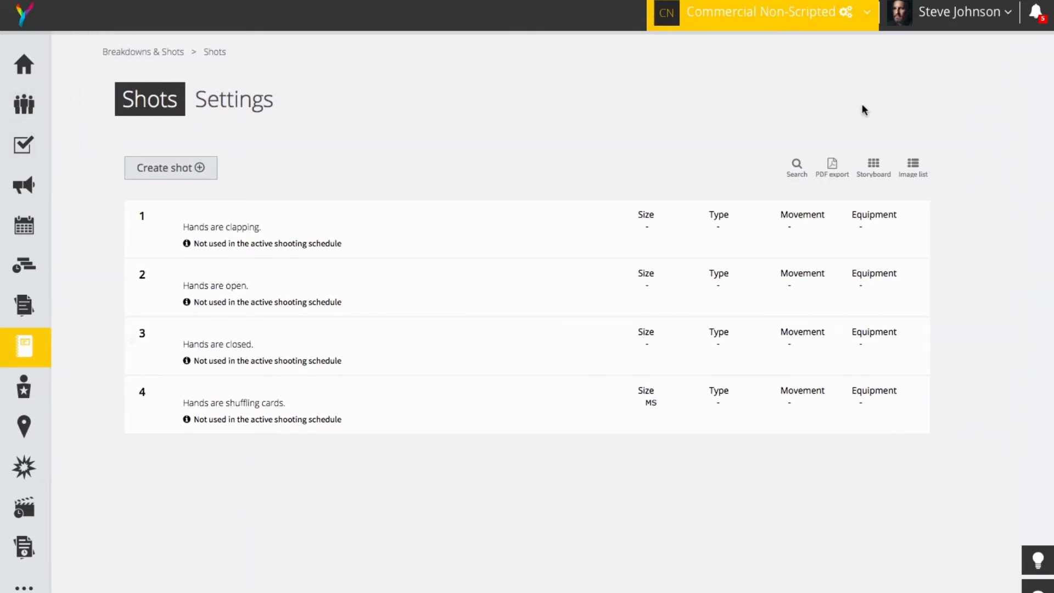
click(915, 167)
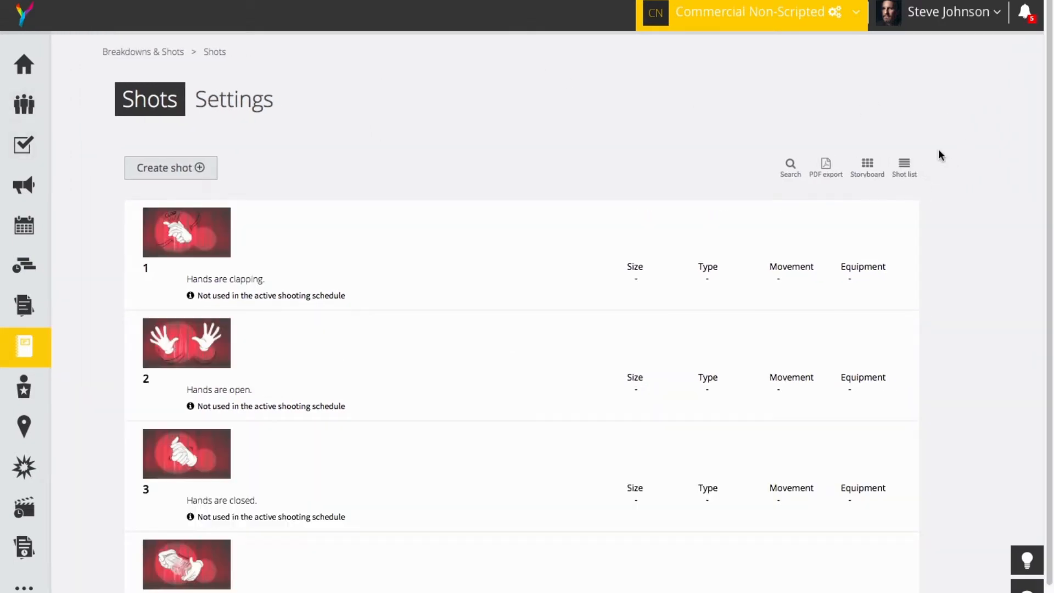
click(867, 167)
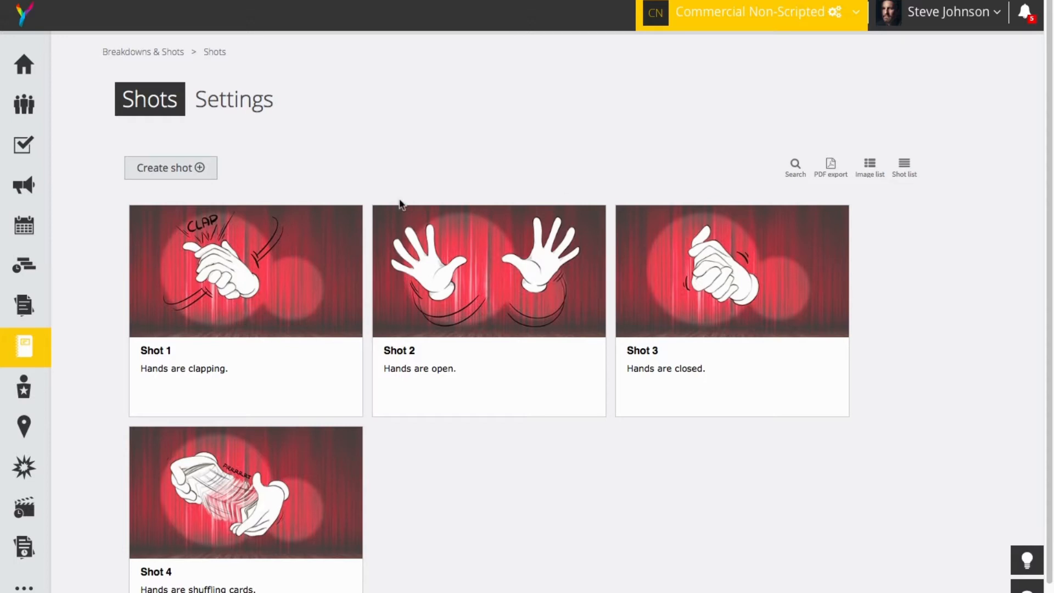
Step: Move Shot 1 behind Shot 2 in the storyboard, and restore the original shot order
mouse_move(294, 334)
drag(250, 400, 491, 404)
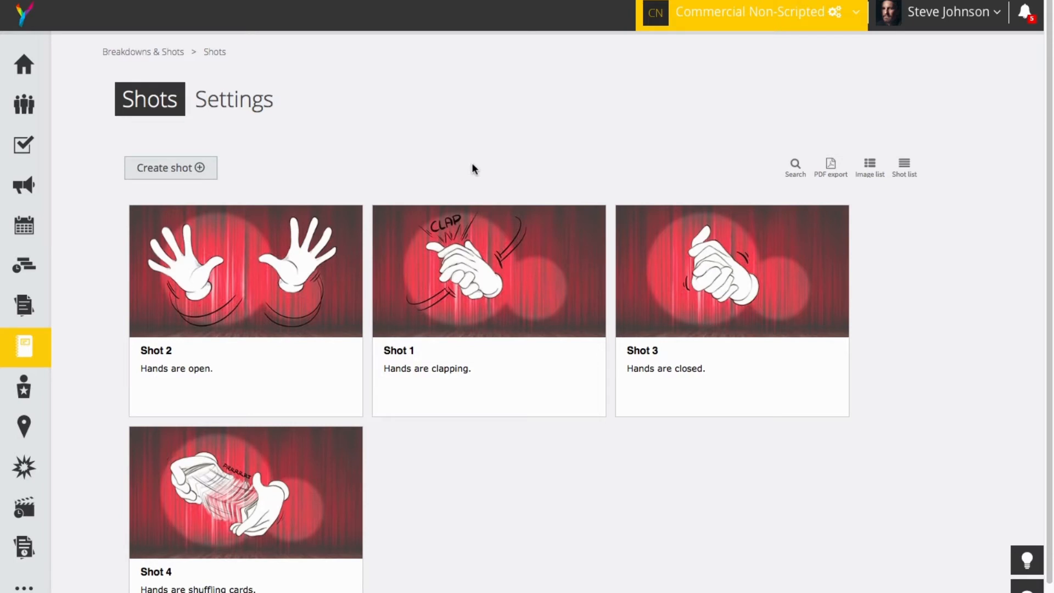
mouse_move(465, 395)
mouse_down()
mouse_move(369, 398)
mouse_move(454, 399)
mouse_up()
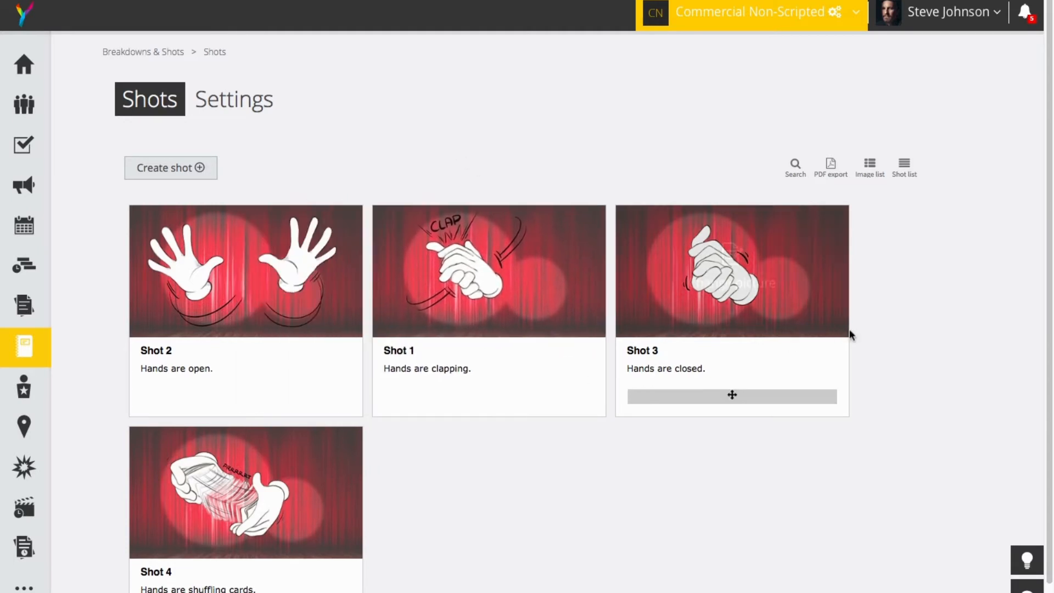
drag(198, 395, 442, 404)
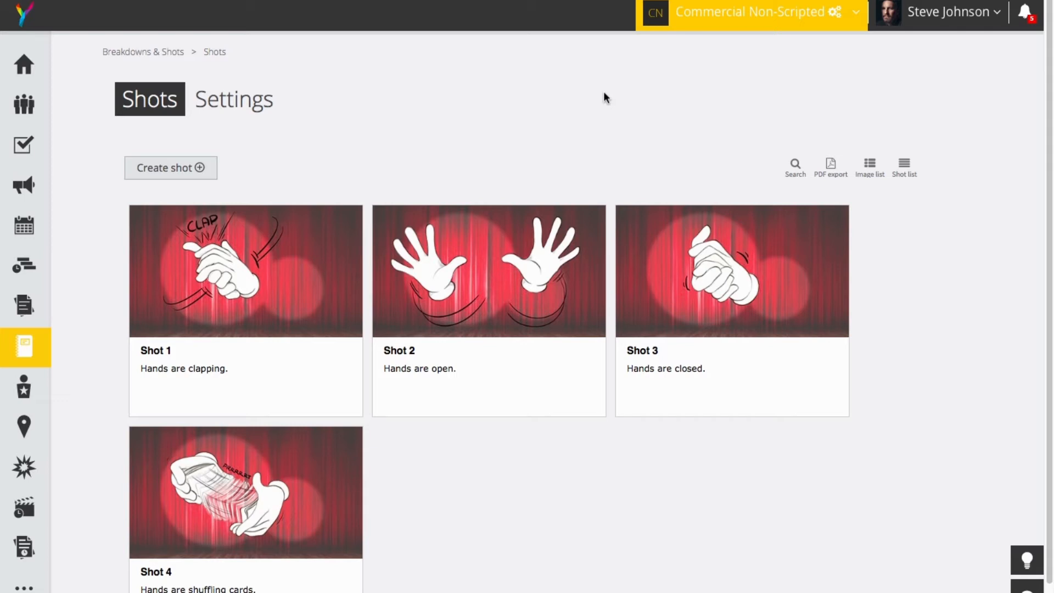
Step: Export the storyboard as a two-column PDF and review the shots in the downloaded file
click(831, 168)
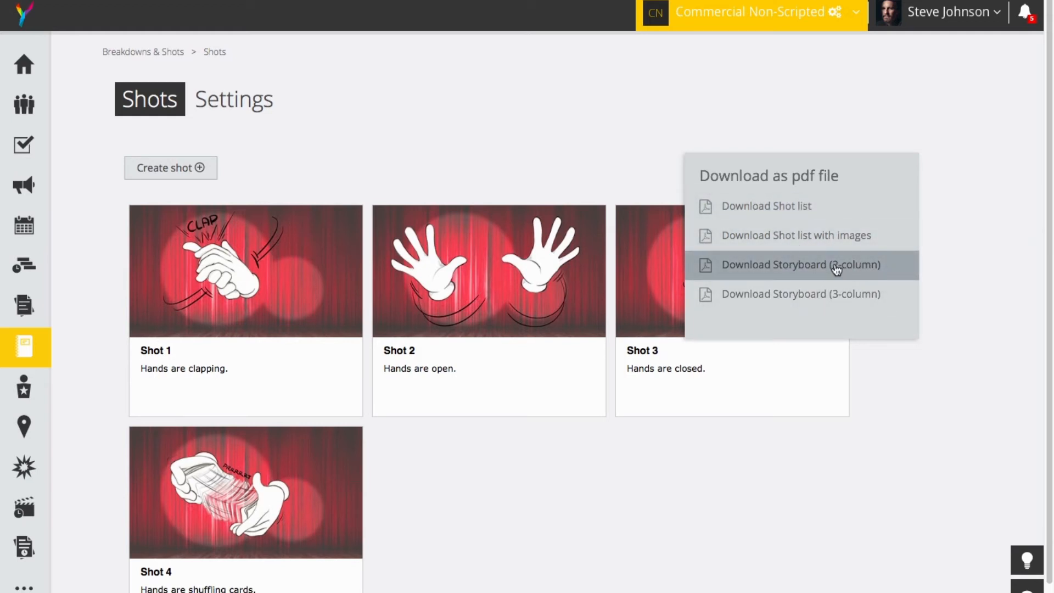
click(779, 264)
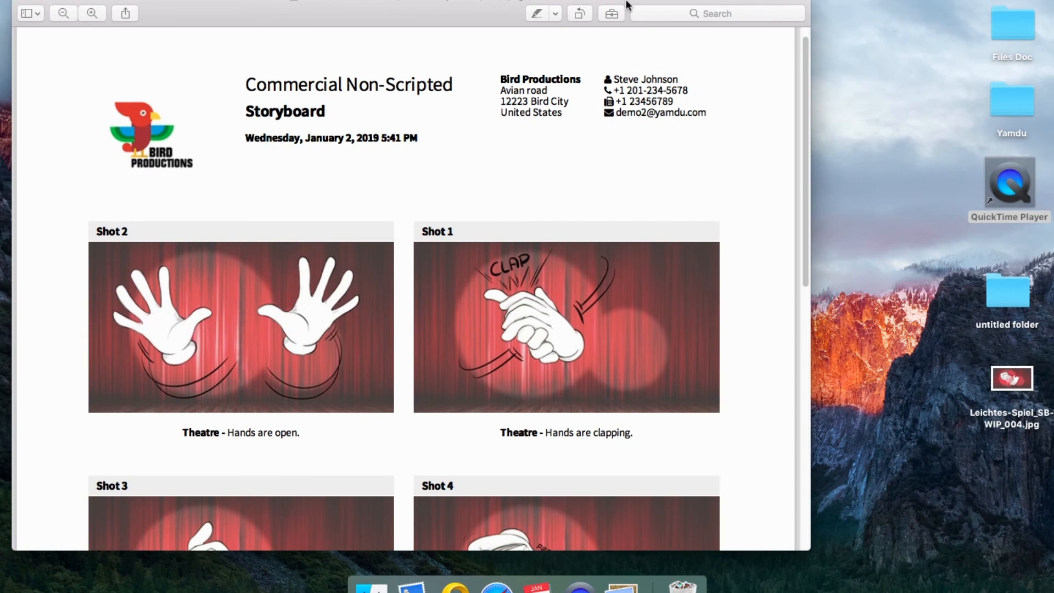
drag(629, 5, 692, 11)
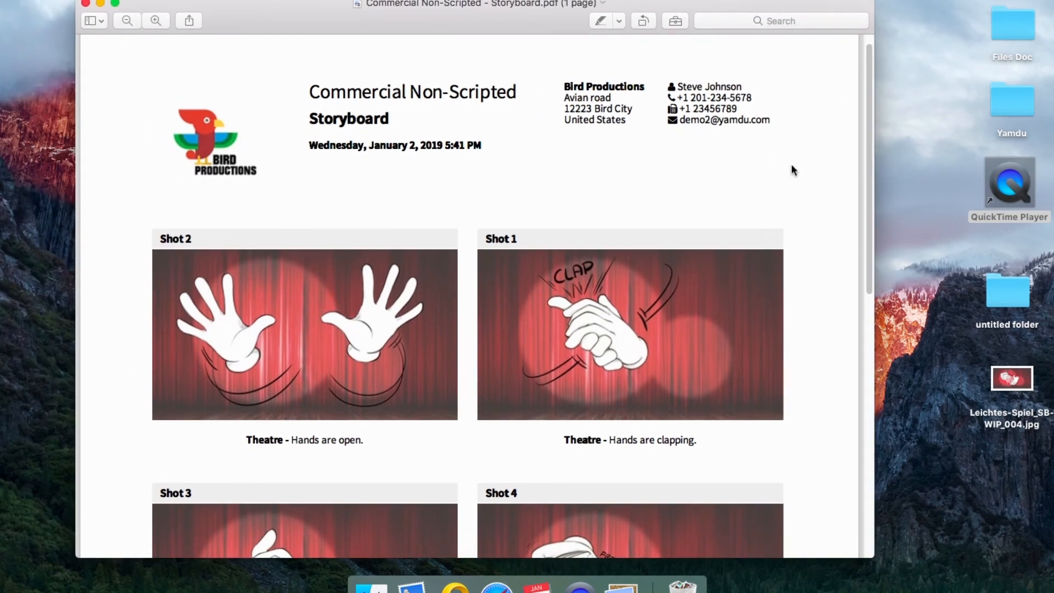
scroll(827, 279, down, 5)
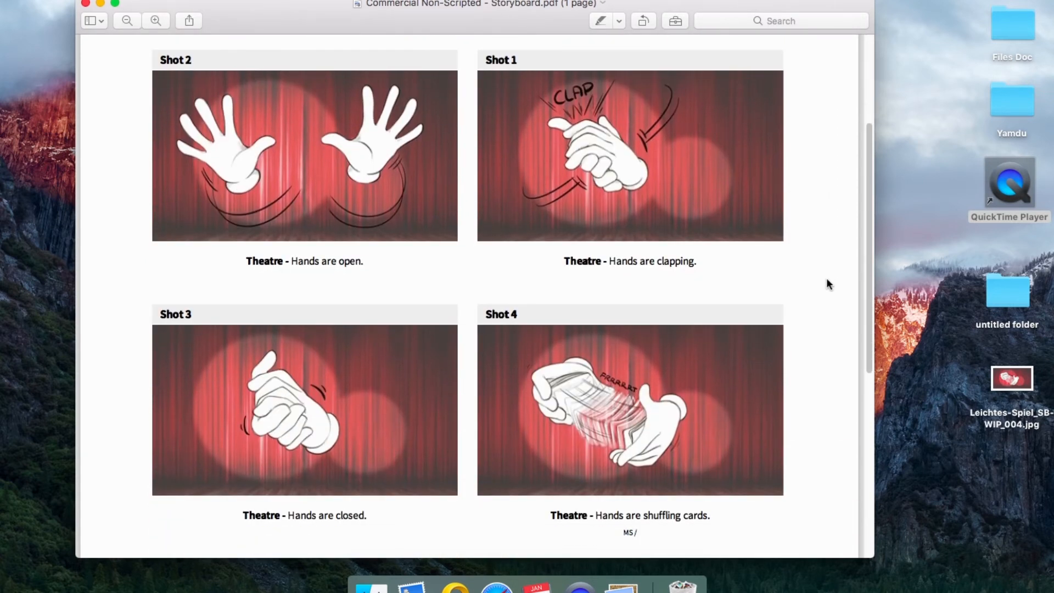
scroll(827, 281, up, 5)
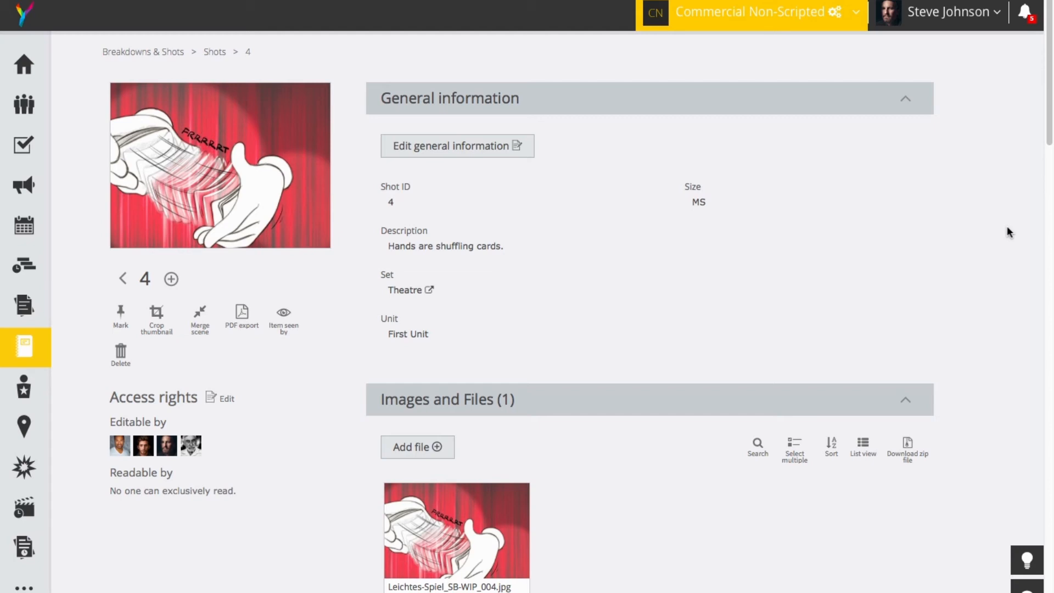
Step: Open the Theatre set linked to Shot 4 and view its filming location, ARRI Studios
click(405, 291)
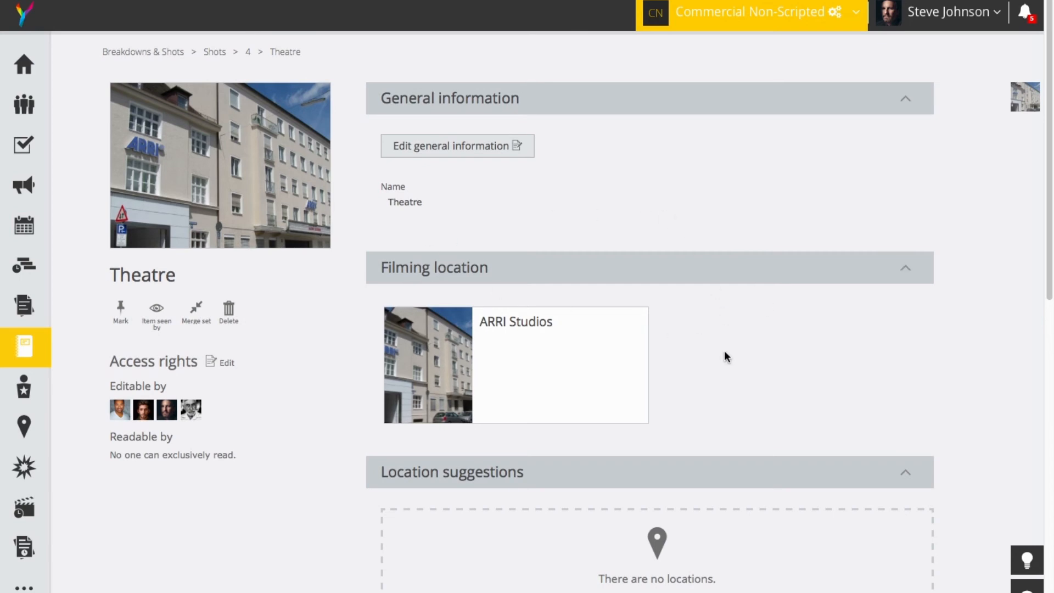
mouse_move(591, 334)
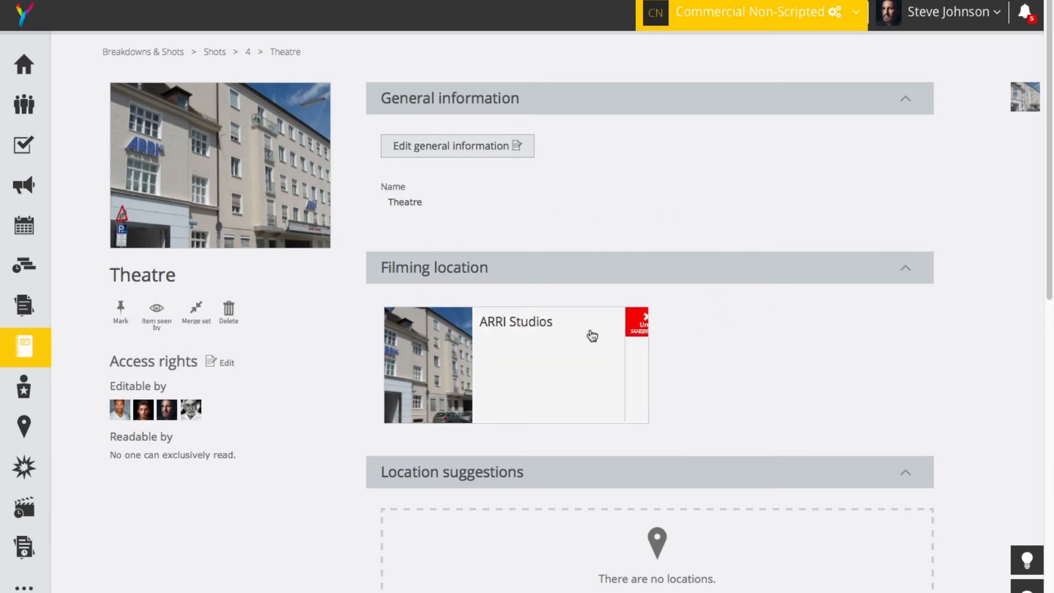
click(542, 344)
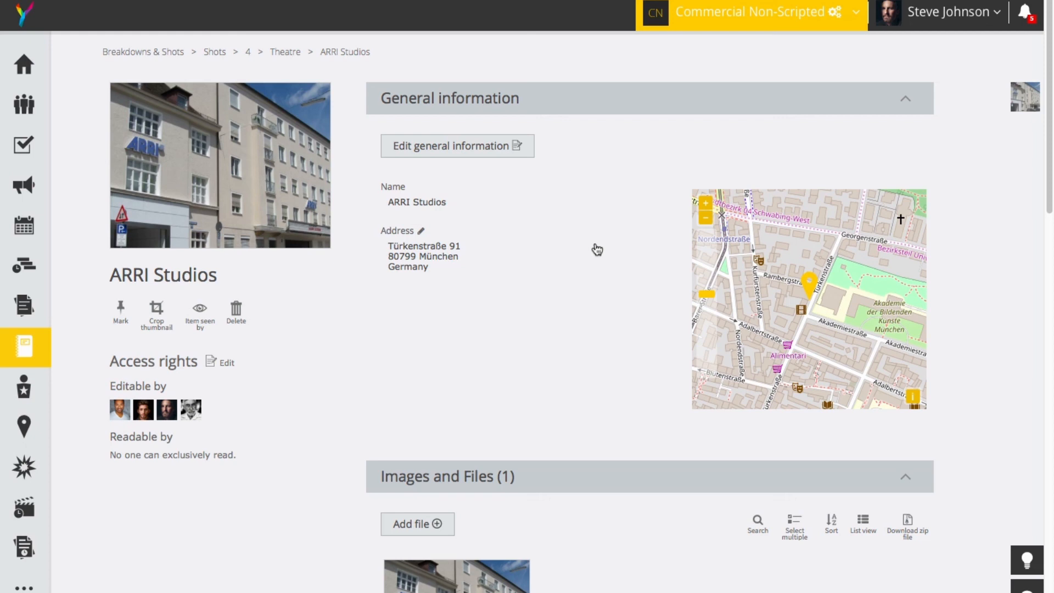
click(510, 149)
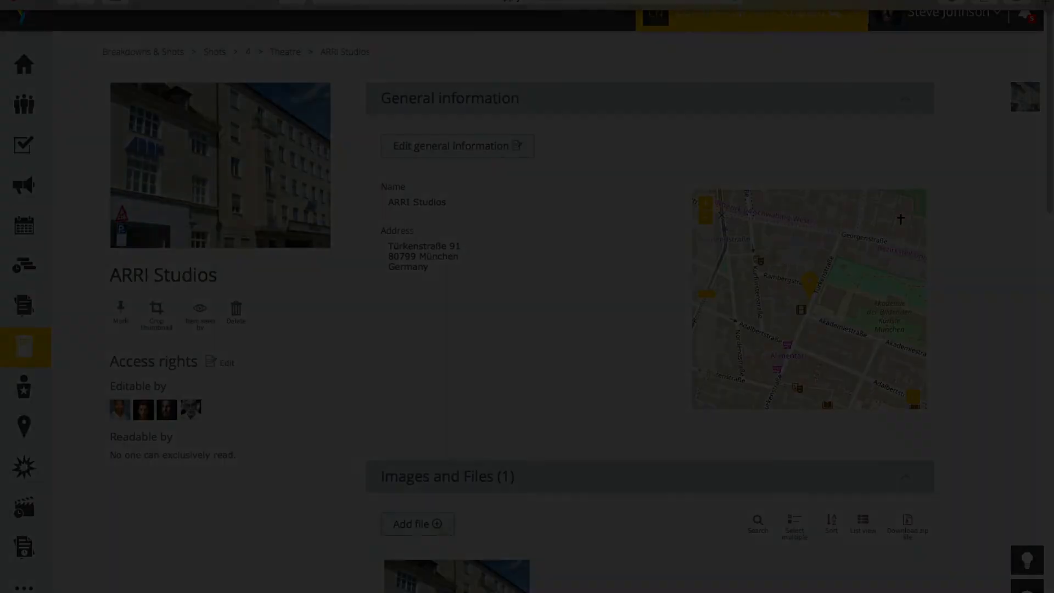